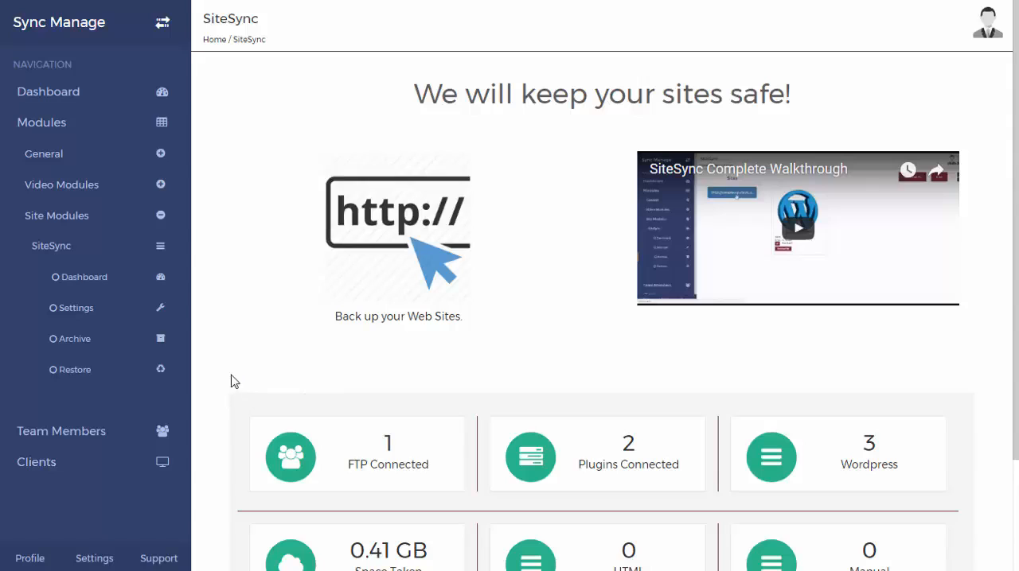
Start adding a website in the SiteSync settings using the Wordpress Plugin method, enter the website hash, and download the SyncManage WP plugin
scroll(223, 377, down, 1)
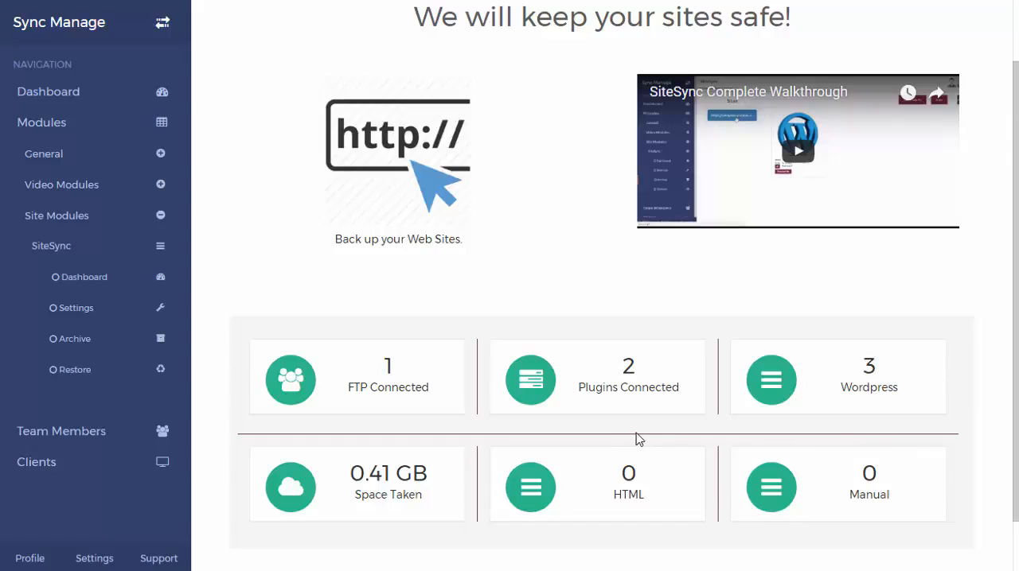
click(82, 318)
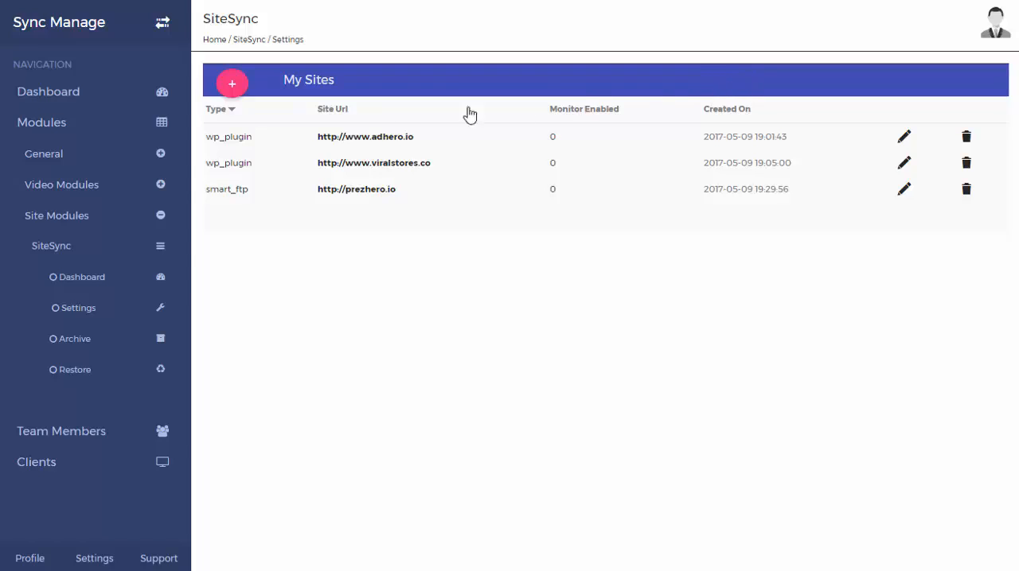
click(233, 84)
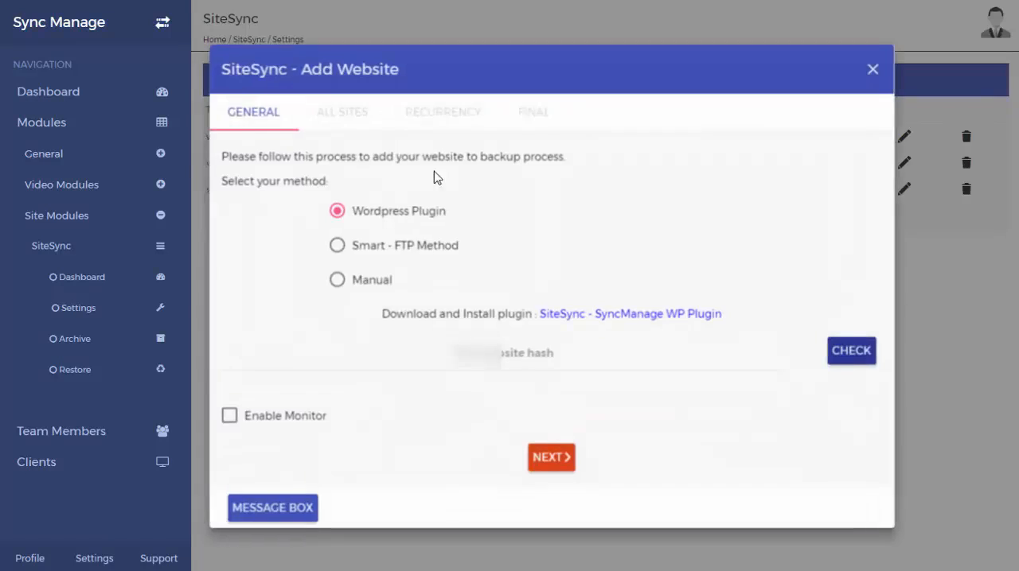
key(ctrl+v)
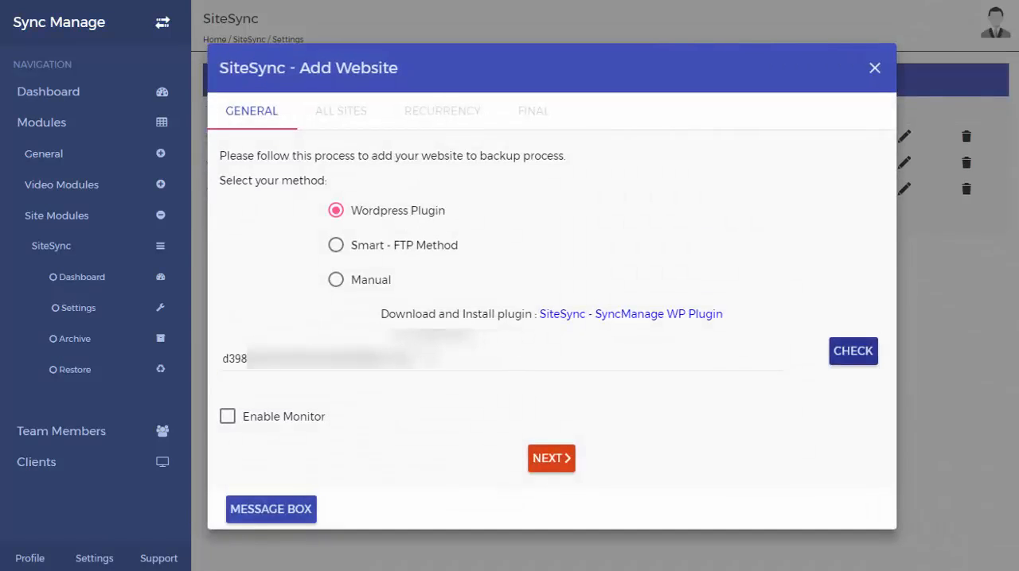
click(610, 327)
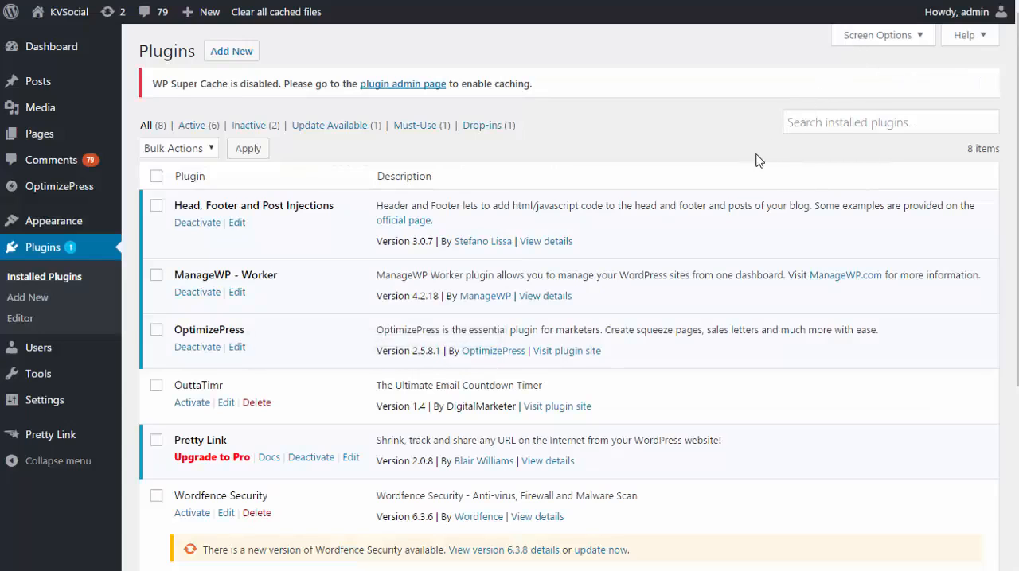
On the WordPress site's admin, open the upload form for adding a new plugin from a zip file
scroll(709, 208, down, 2)
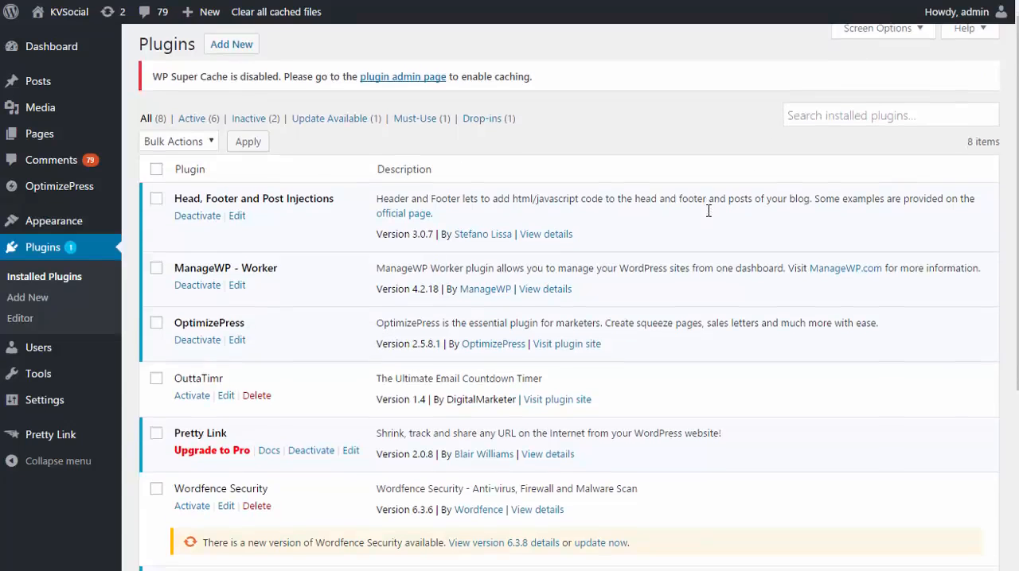
scroll(708, 211, up, 2)
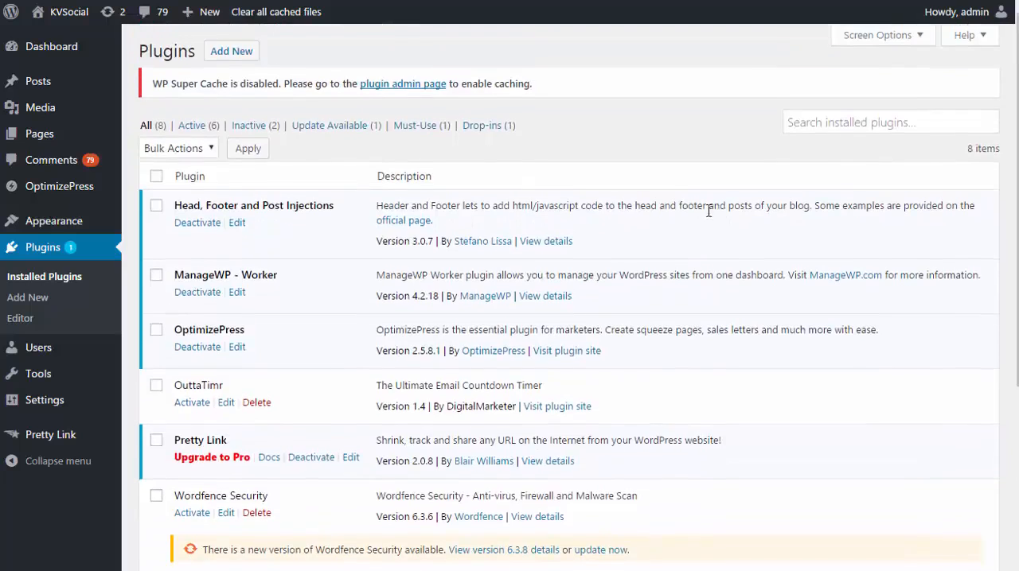
click(243, 56)
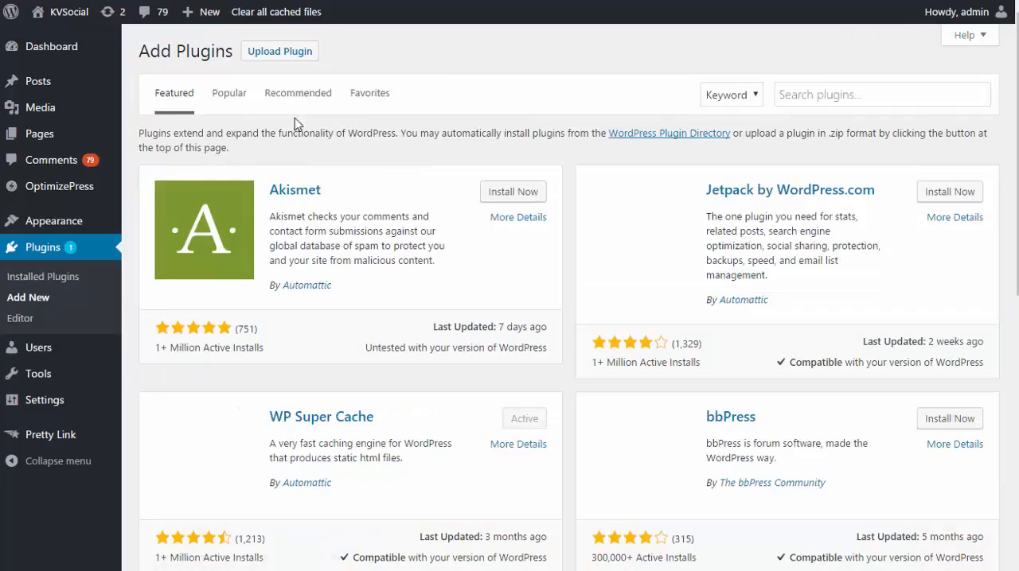
click(294, 54)
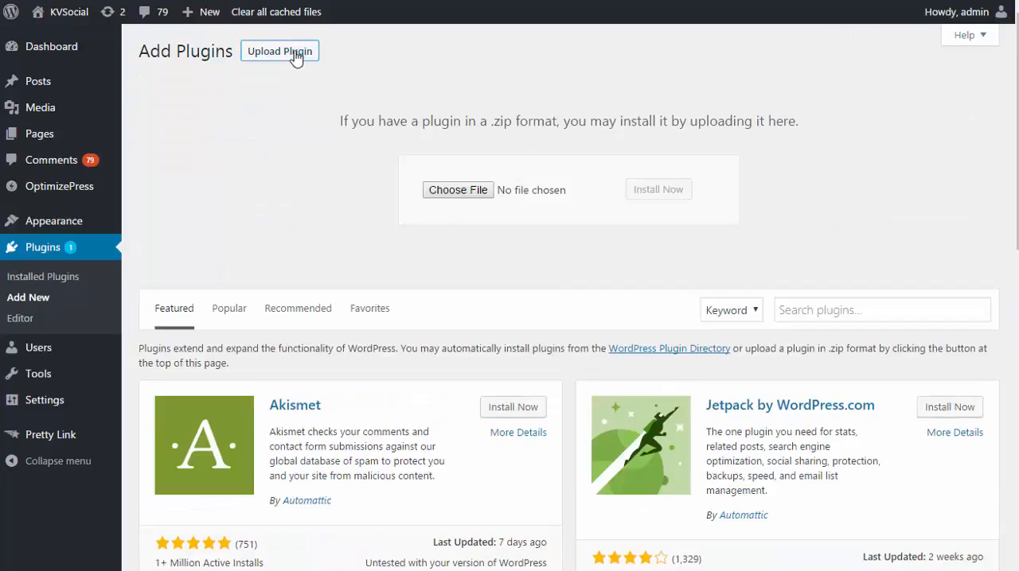
Choose sitesync.zip from the Downloads folder and install it as a WordPress plugin
click(438, 191)
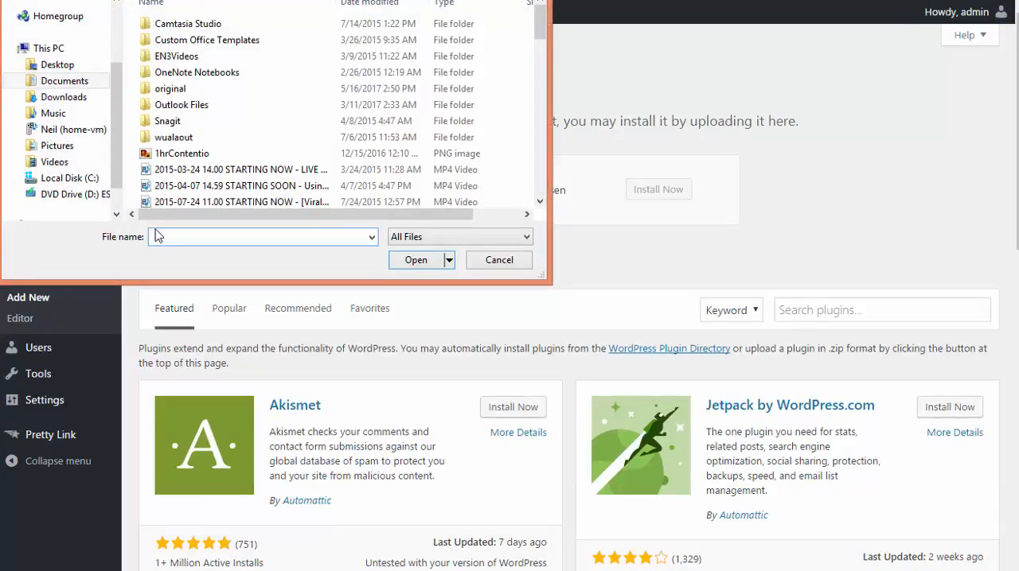
click(63, 96)
click(223, 238)
text(syncma)
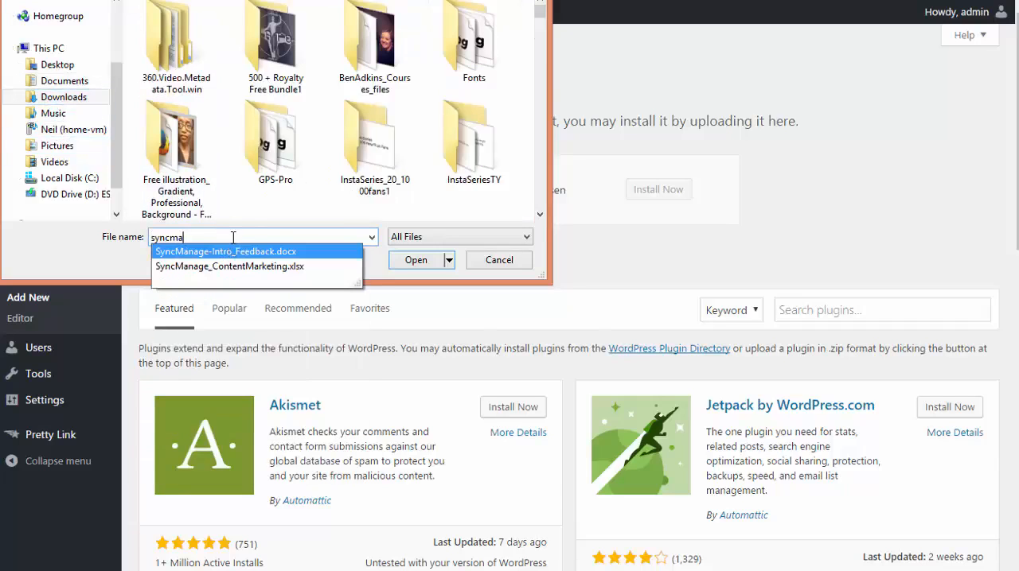
drag(184, 237, 155, 237)
text(sitesy)
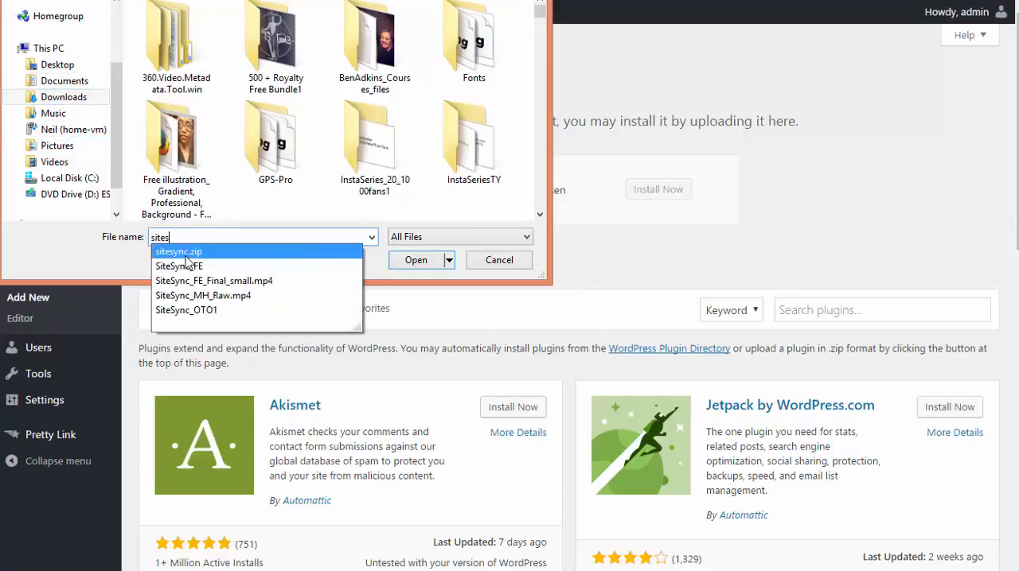
click(190, 253)
click(416, 260)
click(651, 199)
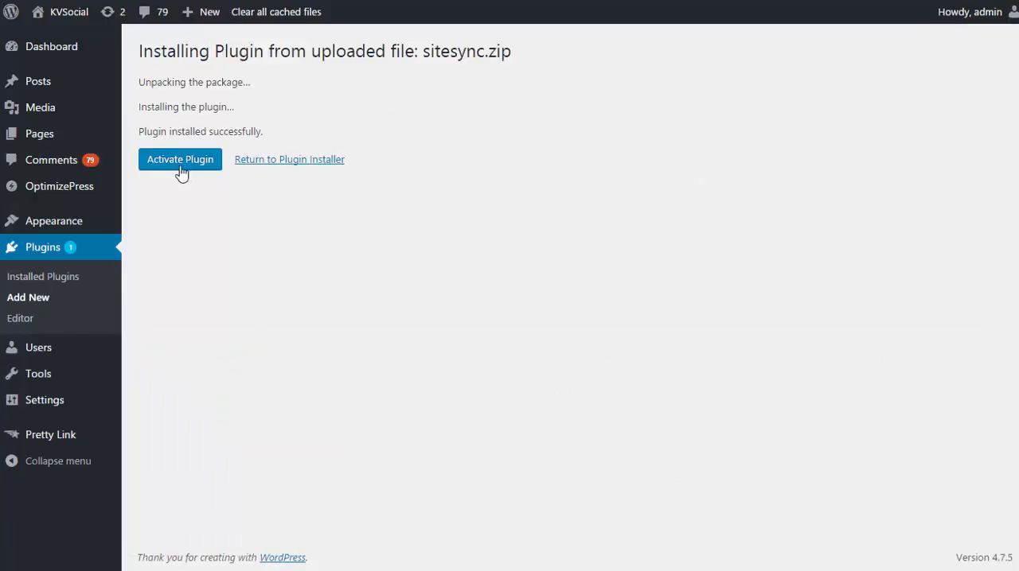
Activate the SiteSync plugin and save the website hash in its SiteSync dashboard
click(182, 164)
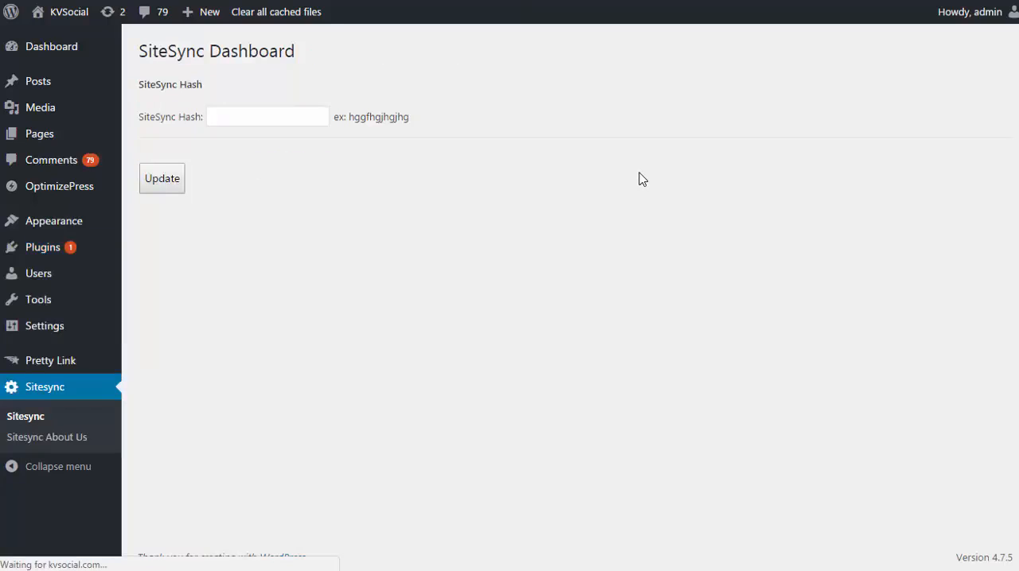
click(323, 111)
key(ctrl+v)
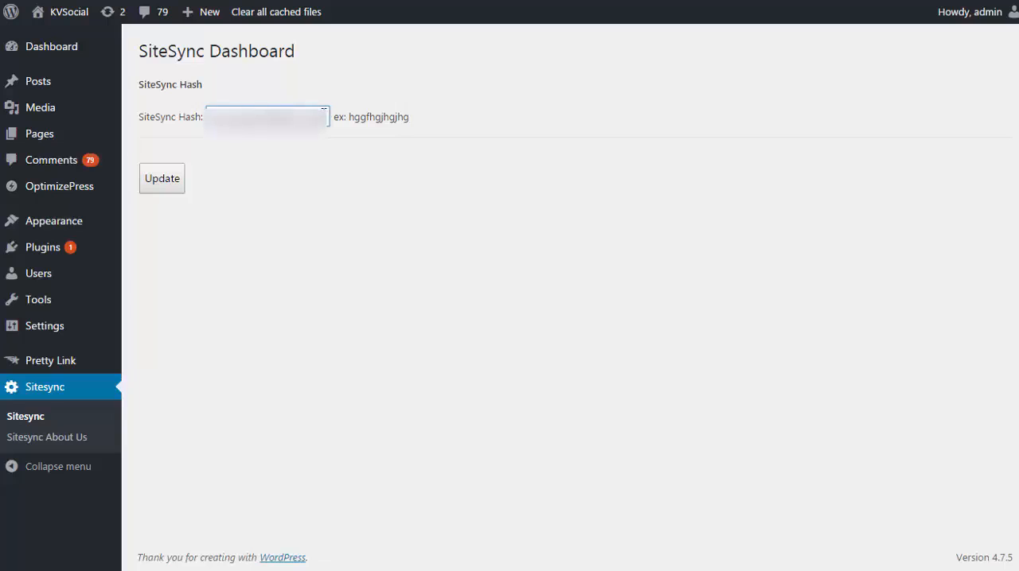
click(175, 180)
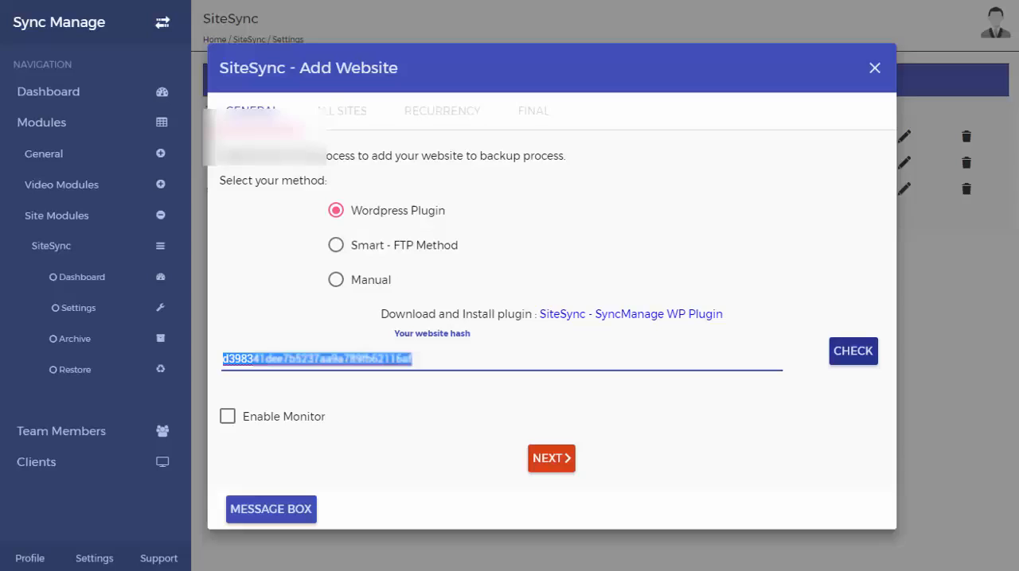
Return to the Add Website form in Sync Manage, validate the website hash and continue to the recurrency options
click(584, 393)
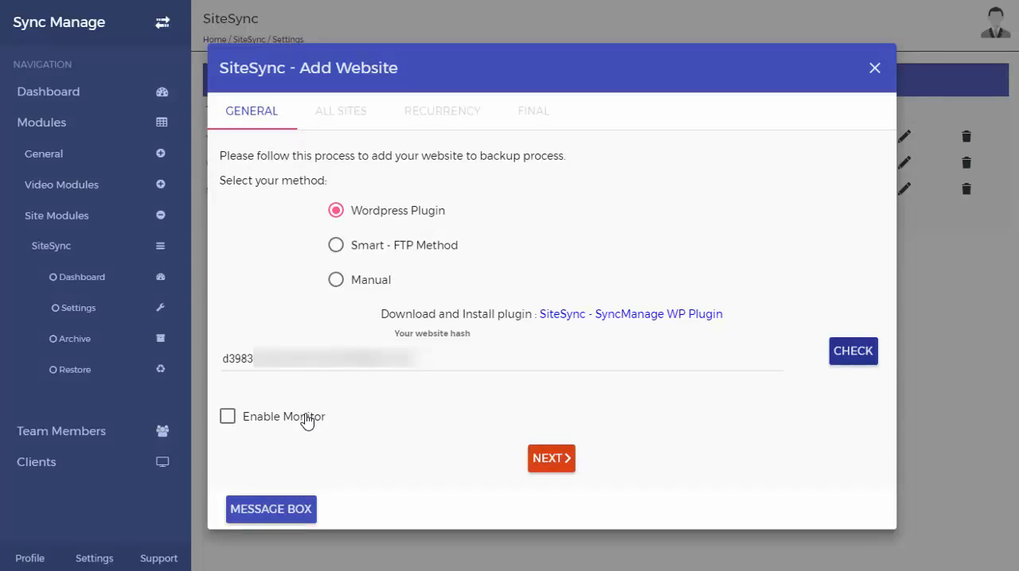
click(836, 360)
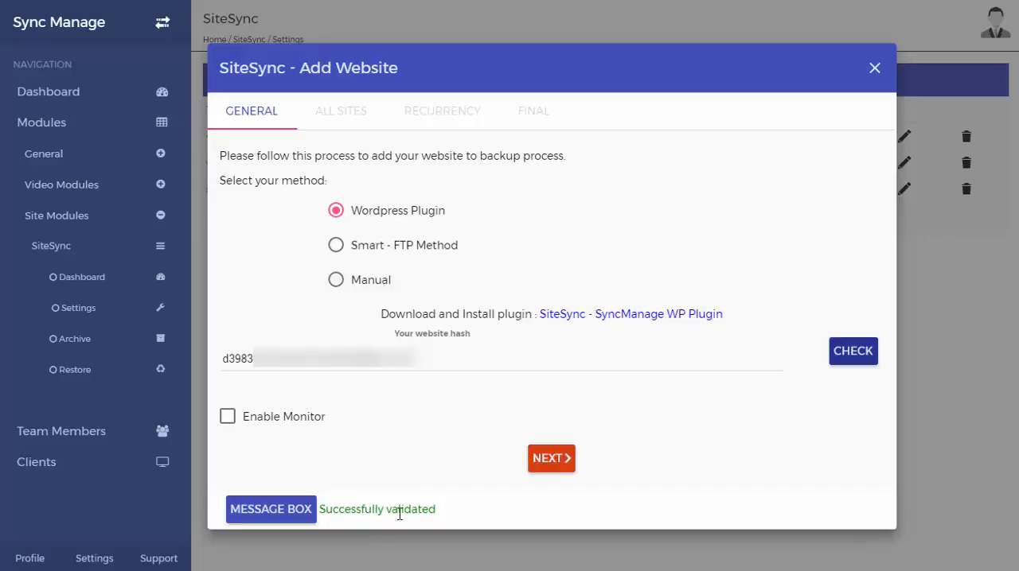
click(551, 468)
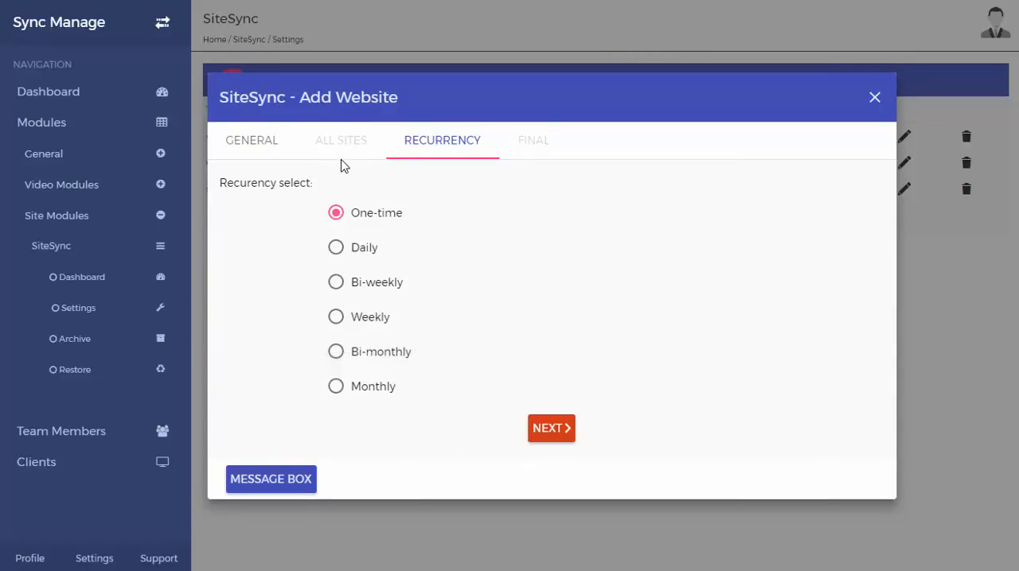
Set the backup recurrency to Bi-weekly and confirm adding the website
click(337, 285)
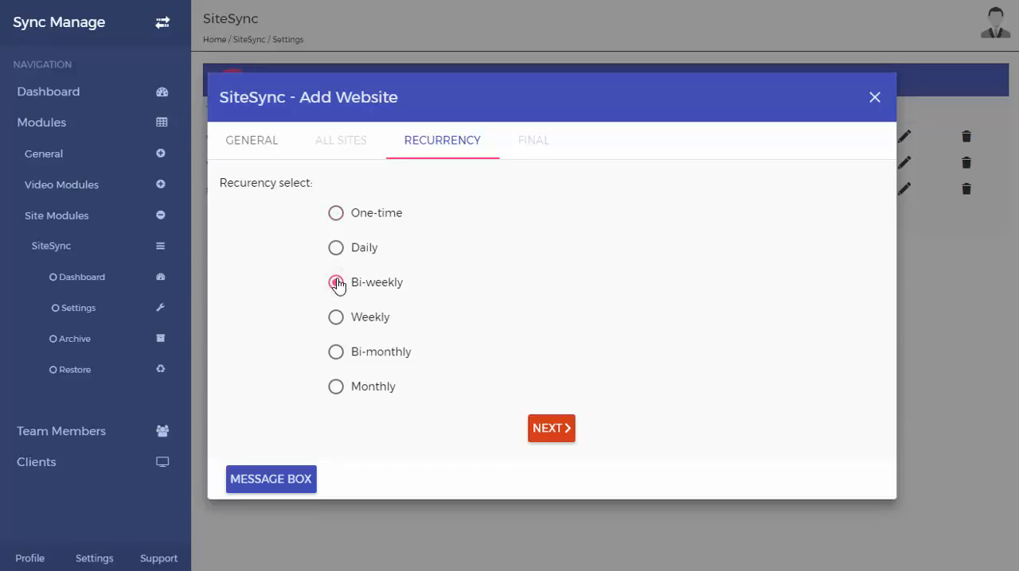
click(549, 429)
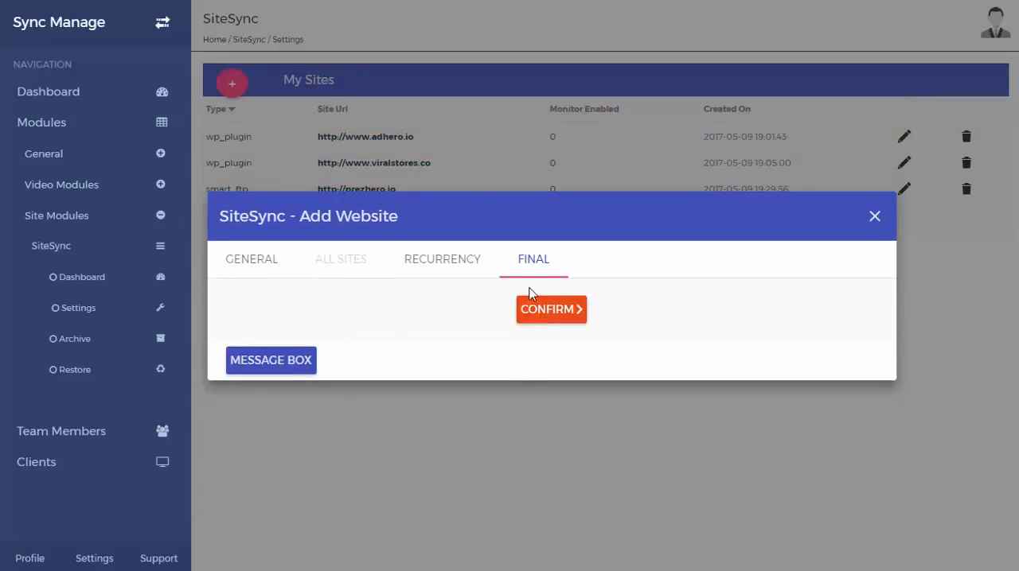
click(549, 317)
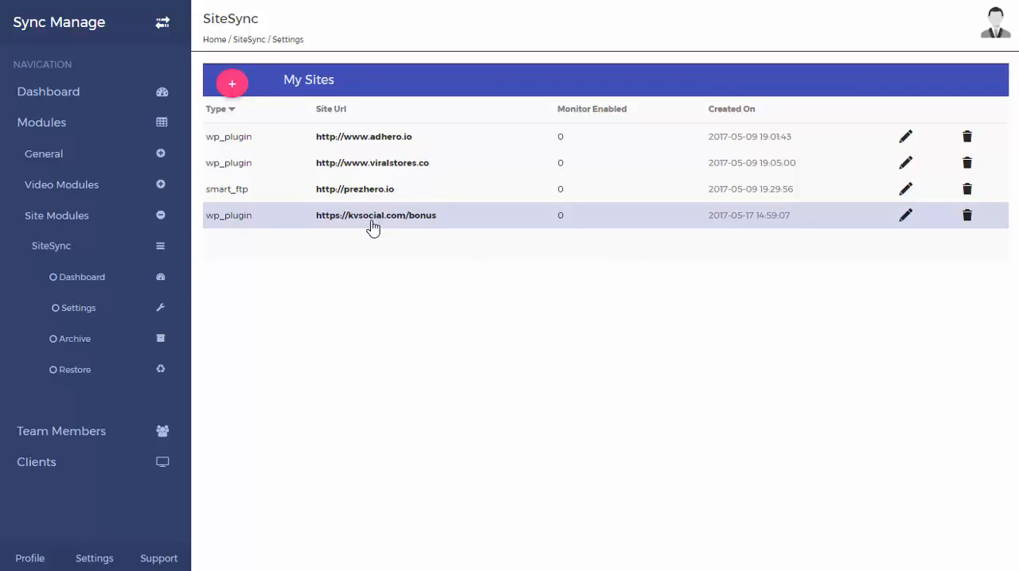
View the archived backups of the kvsocial.com and adhero.io sites and try out the adhero.io backup option
click(125, 344)
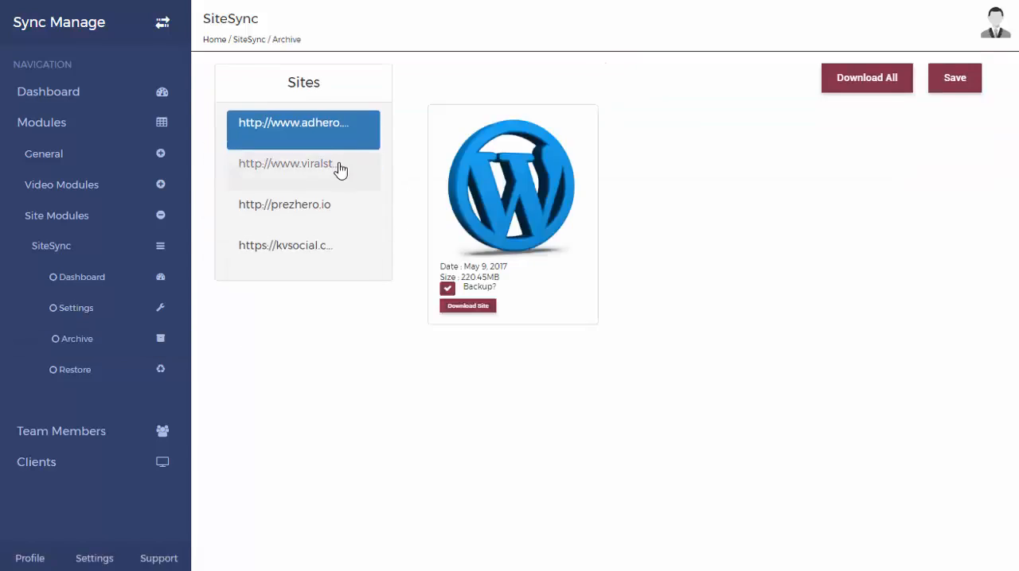
click(317, 247)
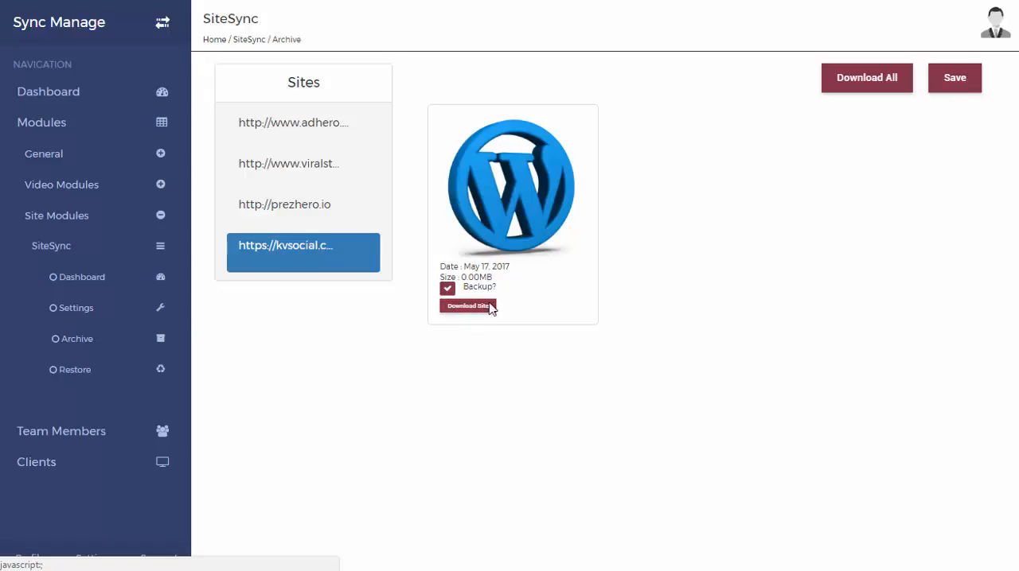
click(322, 136)
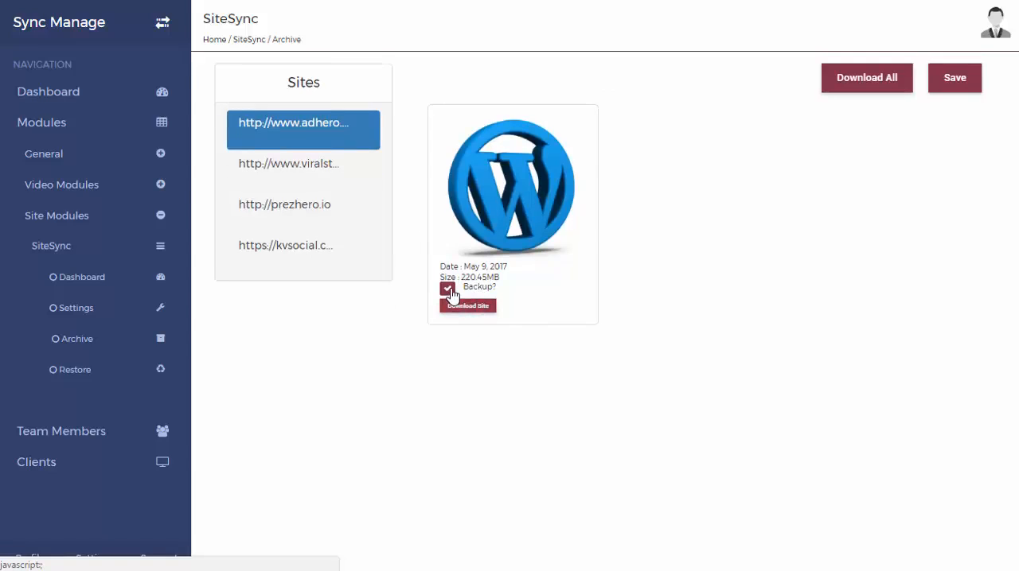
click(449, 291)
click(448, 290)
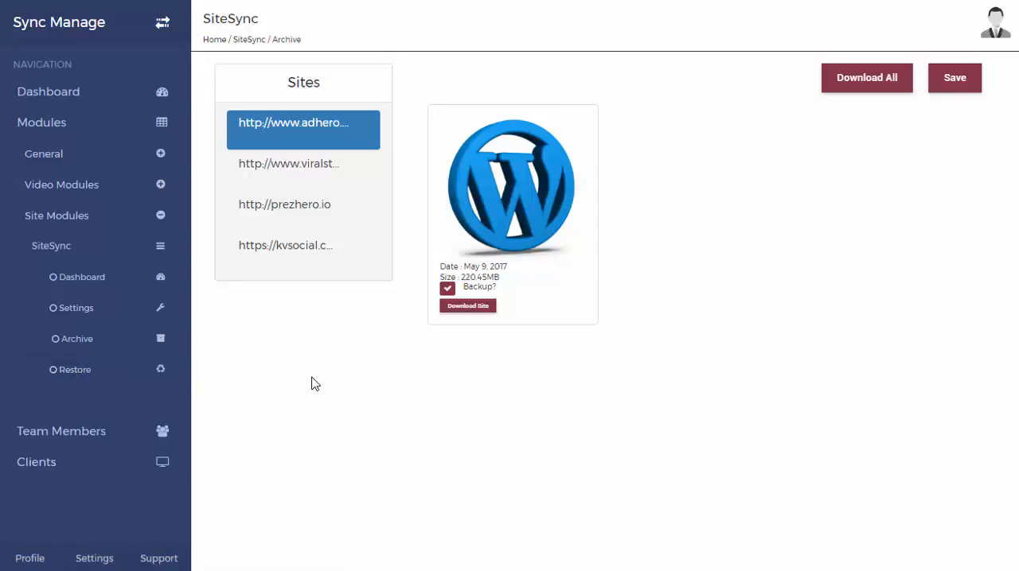
click(119, 380)
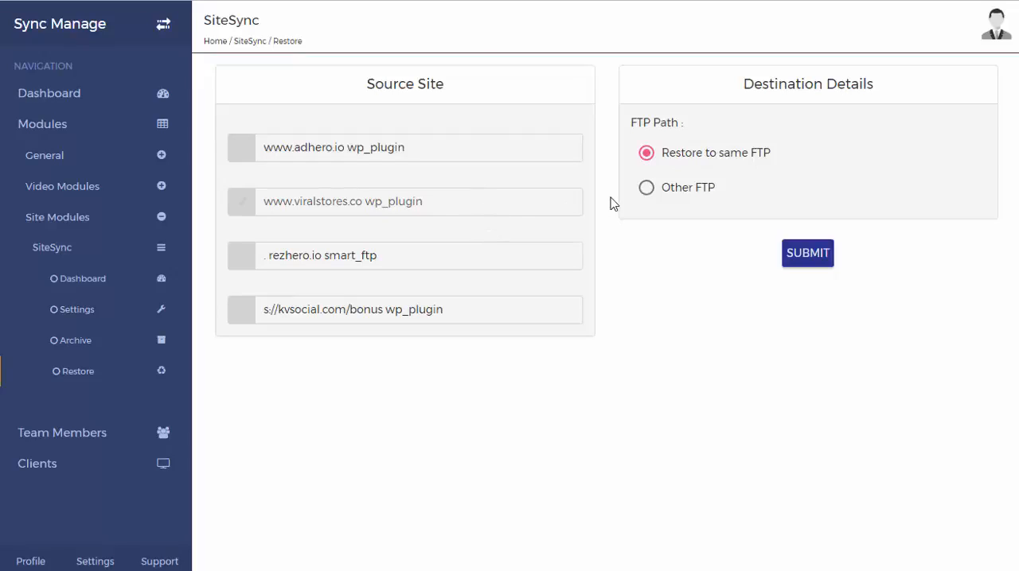
click(495, 205)
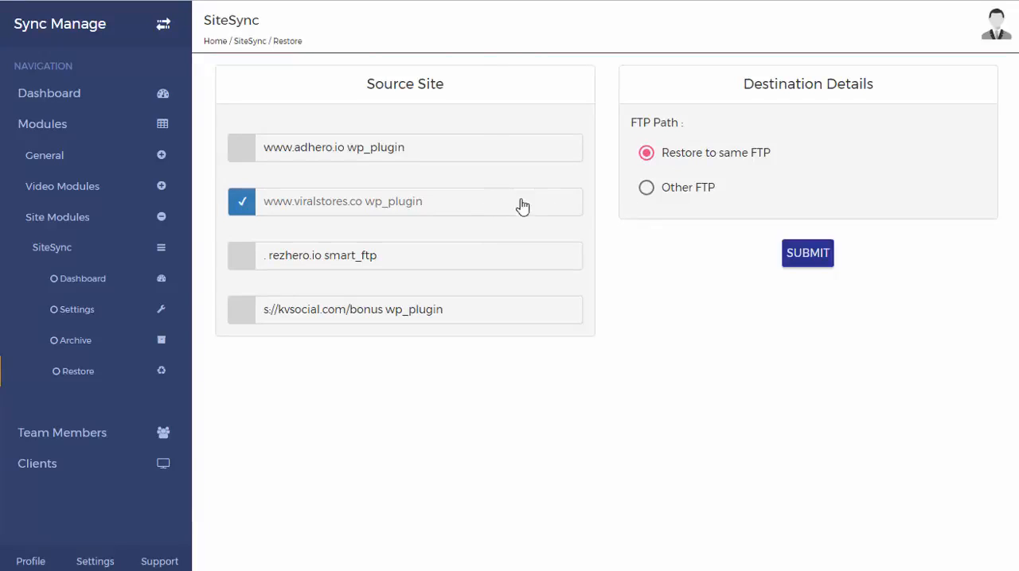
click(653, 193)
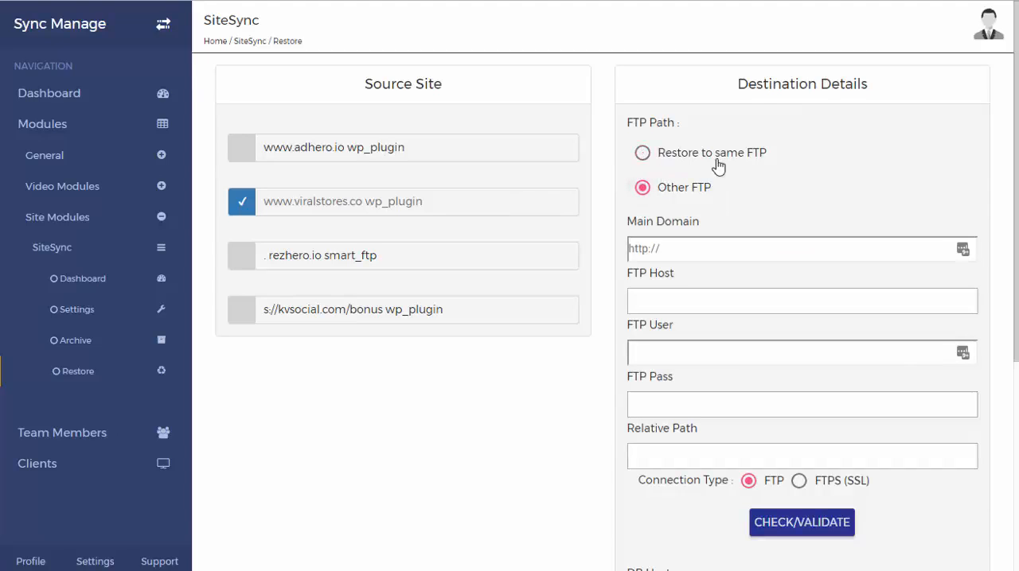
Fill in the destination's main domain, FTP host, FTP user and FTP password, and validate the FTP connection
scroll(709, 366, down, 3)
scroll(709, 368, down, 2)
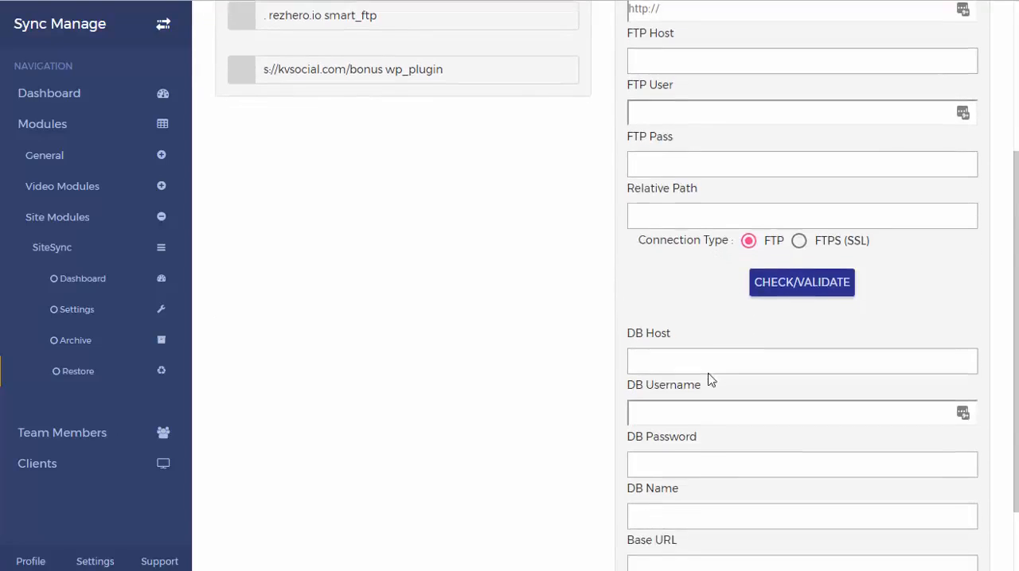
scroll(710, 374, up, 4)
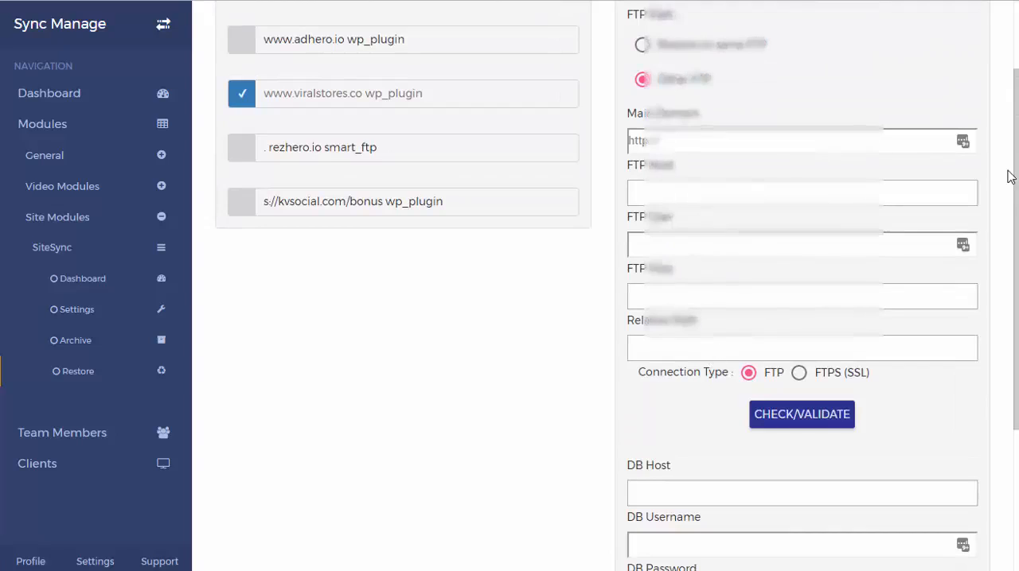
click(844, 422)
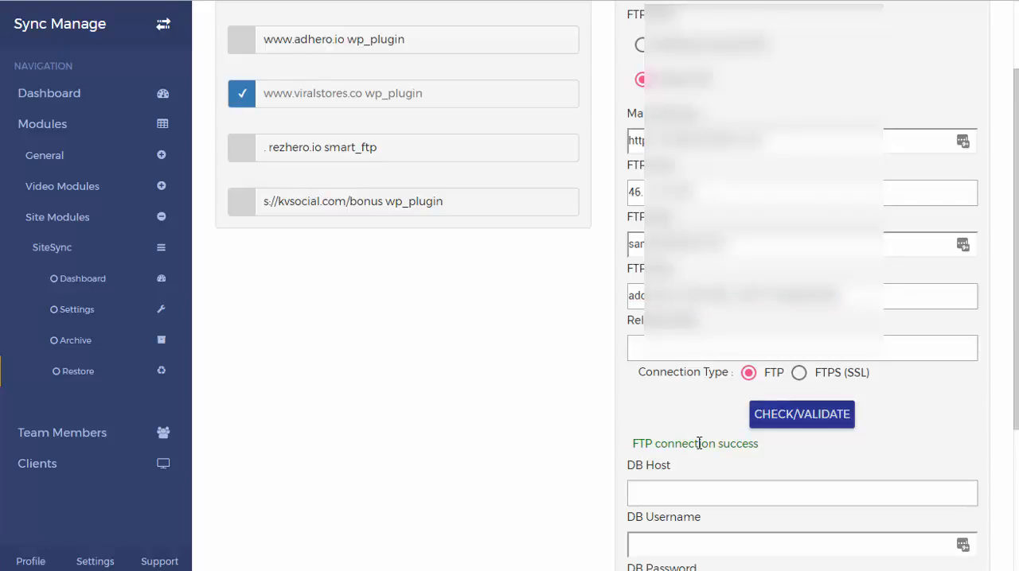
Fill in the destination's DB host, username, password, database name and base URL, check the destination site, and submit the restore
scroll(700, 444, down, 2)
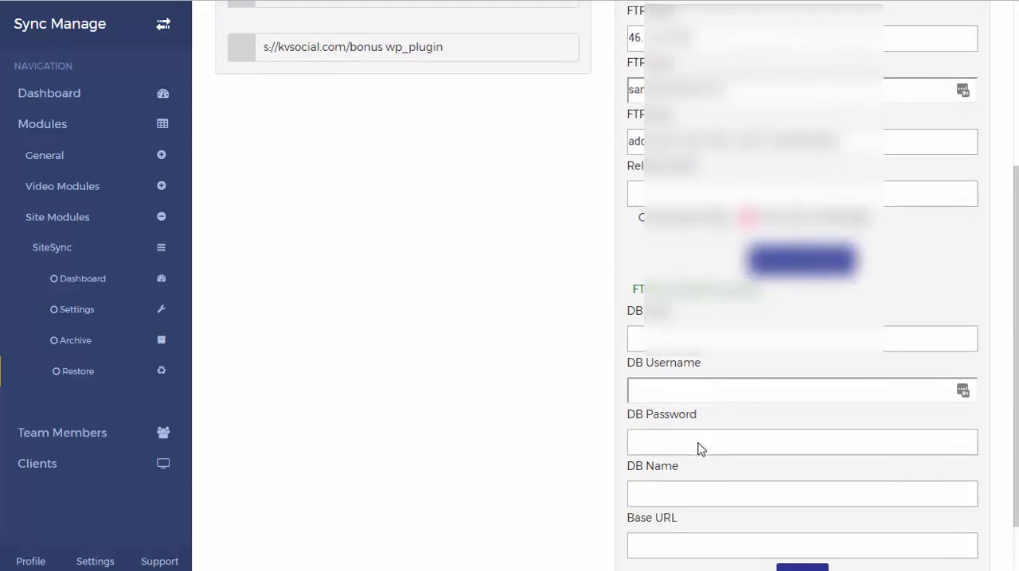
scroll(741, 391, down, 1)
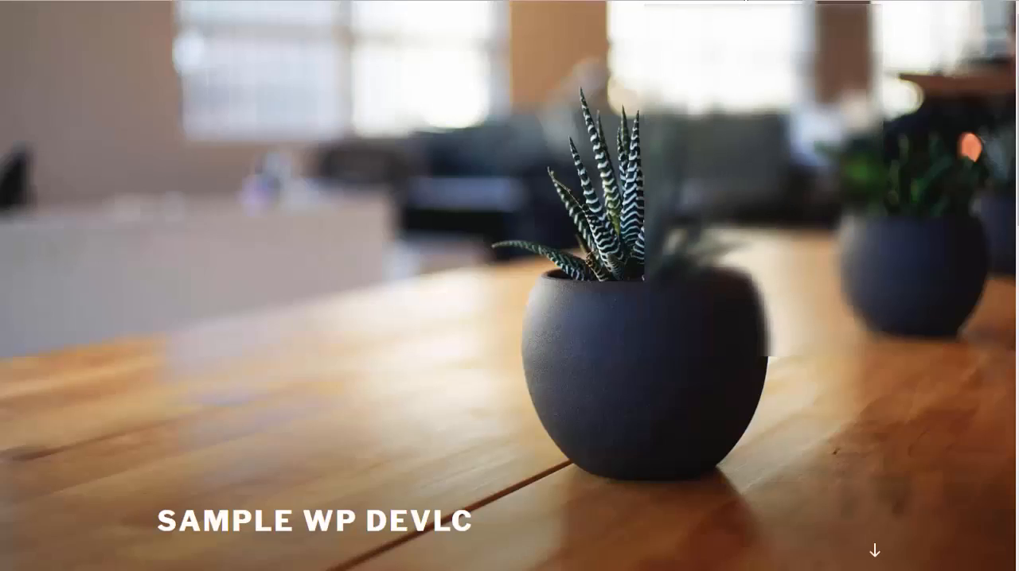
scroll(826, 214, down, 6)
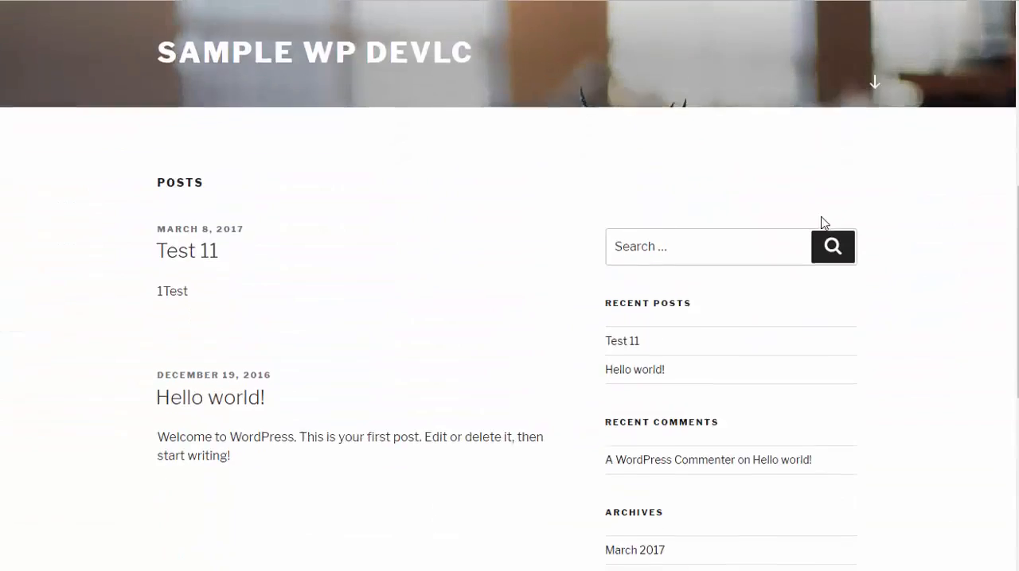
scroll(820, 223, up, 4)
scroll(823, 222, up, 3)
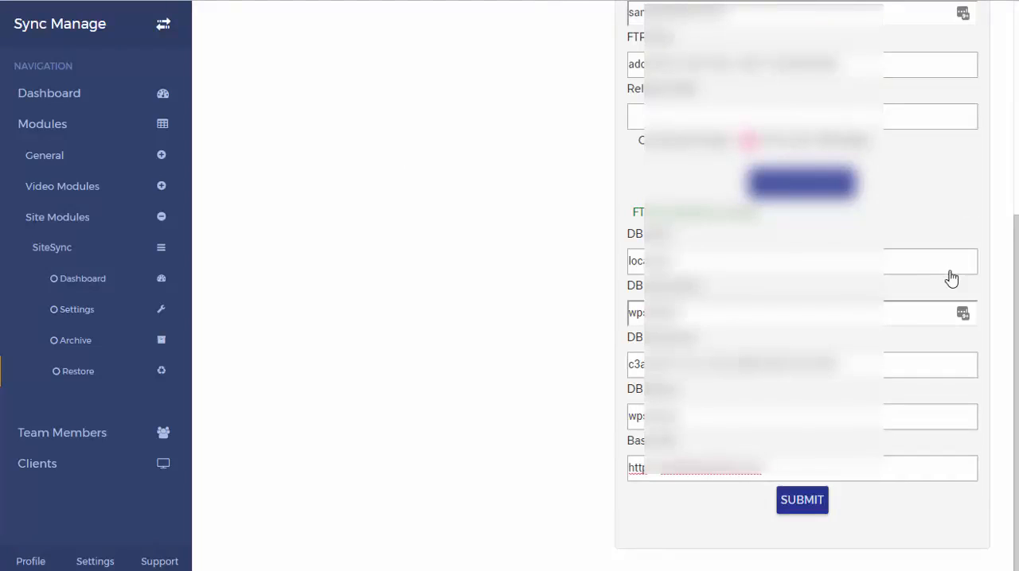
click(812, 508)
click(818, 509)
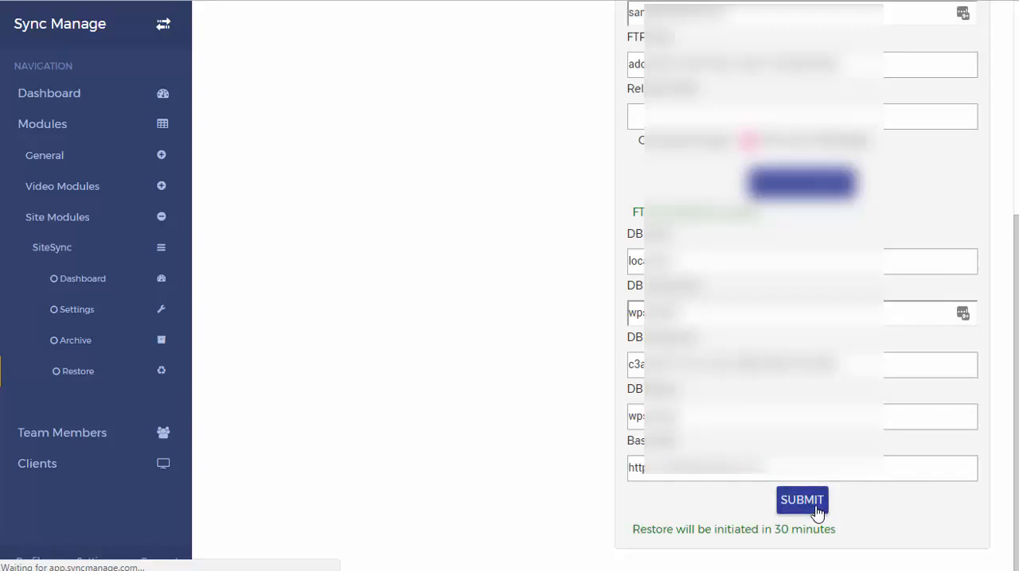